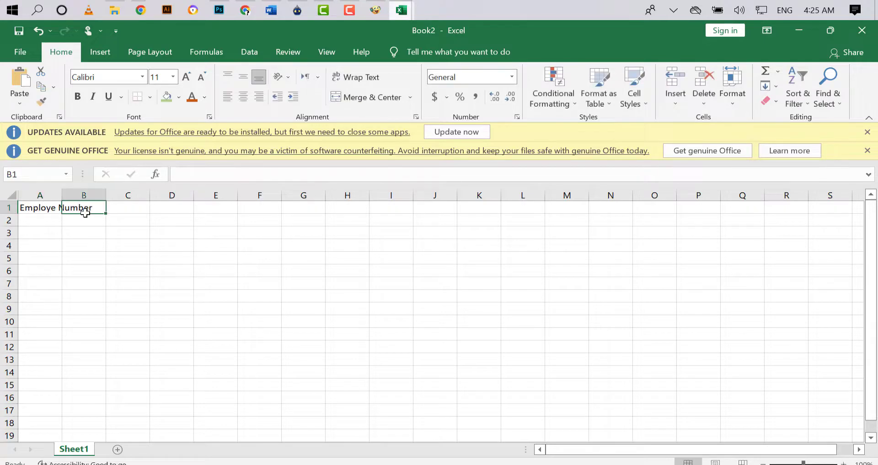
# Enter the column headings Employe Name, Job Title and Department in cells B1, C1 and D1
pyautogui.write('Emplo')
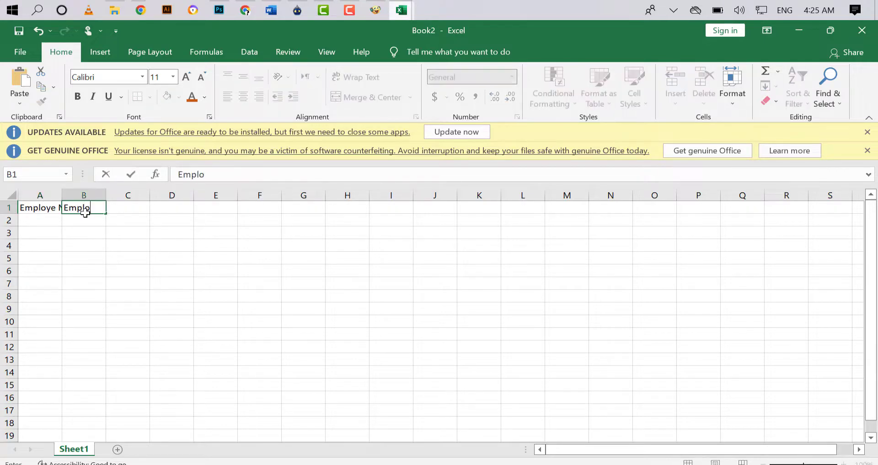
pyautogui.write('ye Namme')
pyautogui.press('BackSpace')
pyautogui.press('BackSpace')
pyautogui.press('Tab')
pyautogui.write('Job')
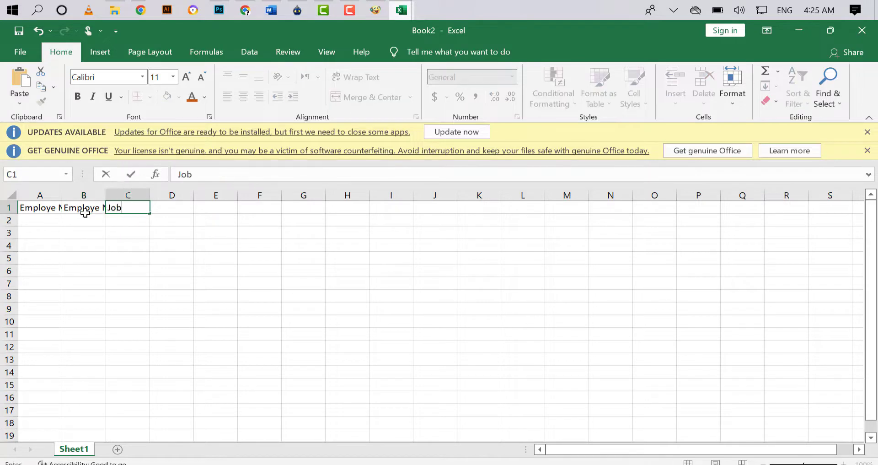
pyautogui.press('Tab')
pyautogui.write('D')
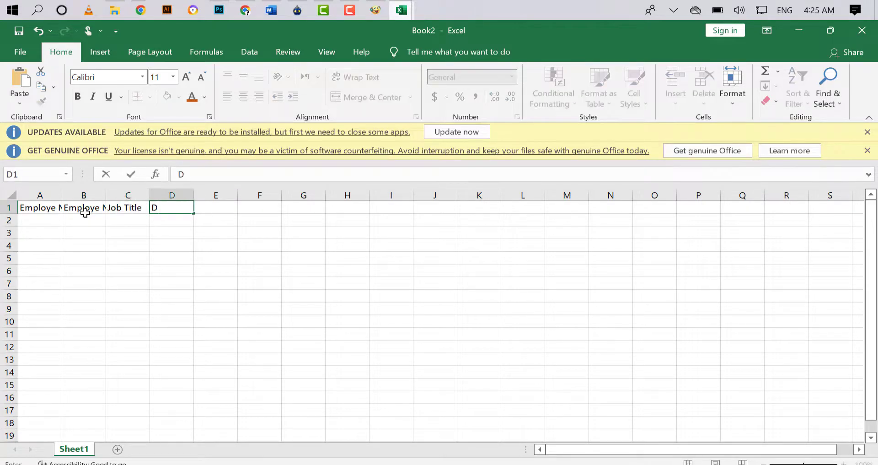
pyautogui.write('epartment')
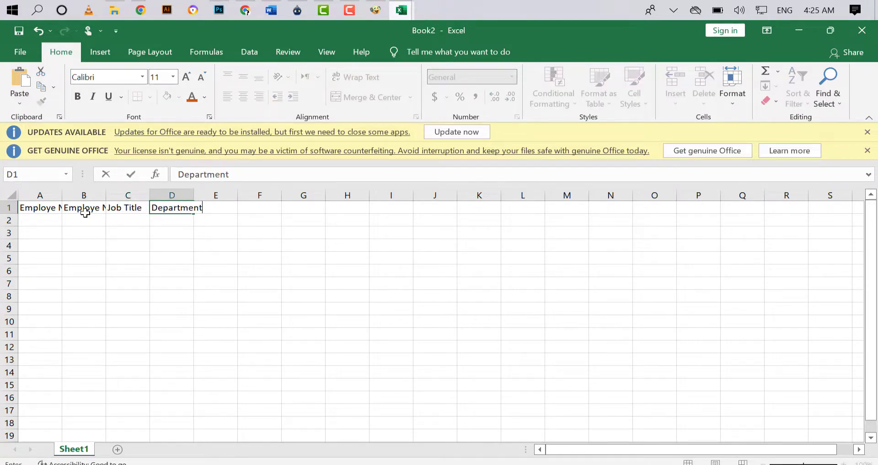
# Enter the column headings Basic Salary, Annual Bonus and Attendance in cells E1, F1 and G1
pyautogui.click(208, 208)
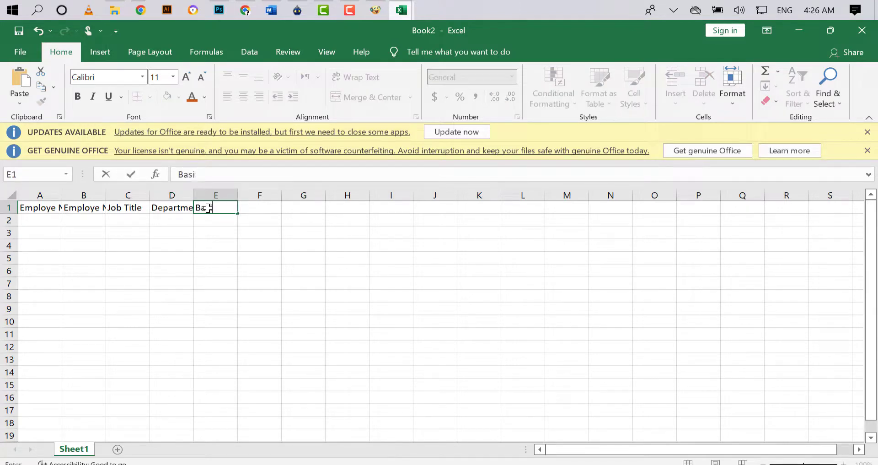
pyautogui.write('Basic Sala')
pyautogui.press('Tab')
pyautogui.write('Annual Bonus')
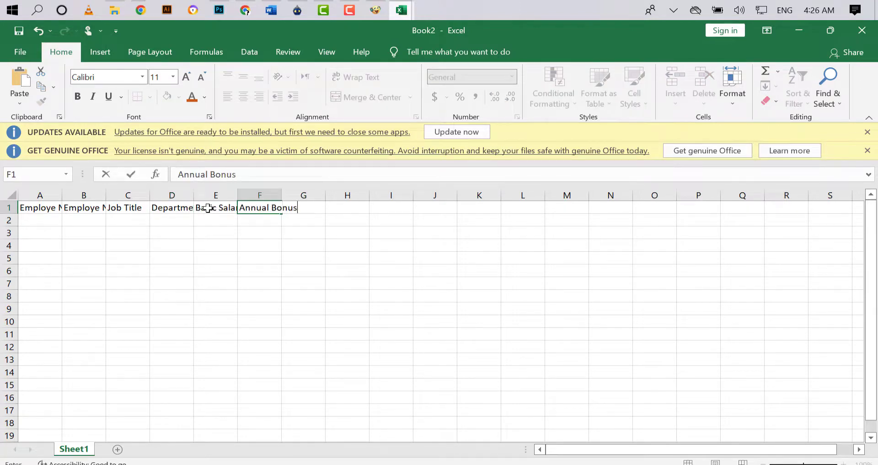
pyautogui.press('Tab')
pyautogui.write('Attendanc')
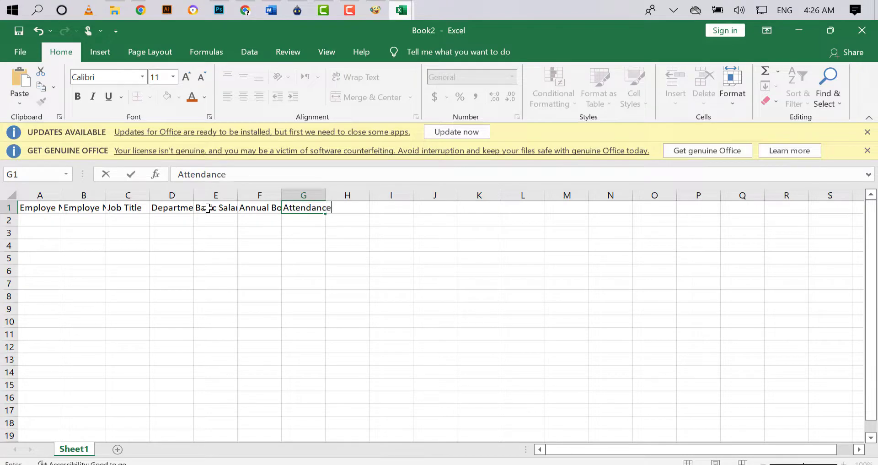
pyautogui.click(39, 220)
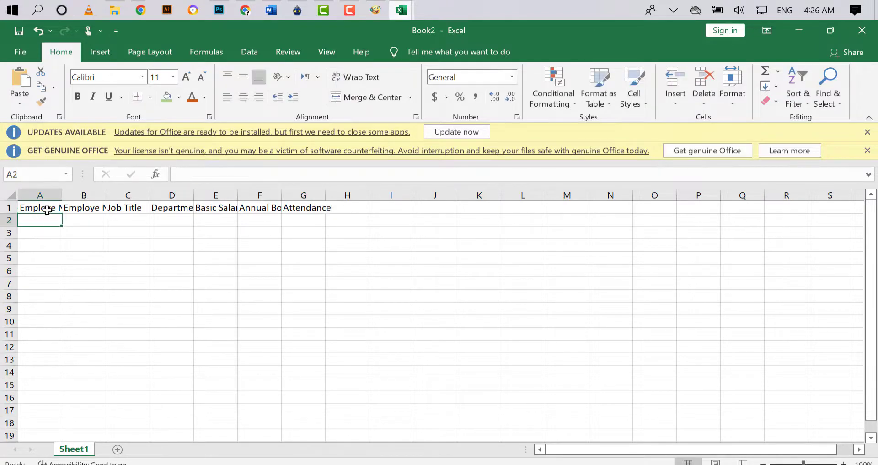
# Widen columns A, B, C, E, F and G so that their headings fit
pyautogui.click(47, 210)
pyautogui.doubleClick(62, 199)
pyautogui.moveTo(140, 199); pyautogui.dragTo(183, 197)
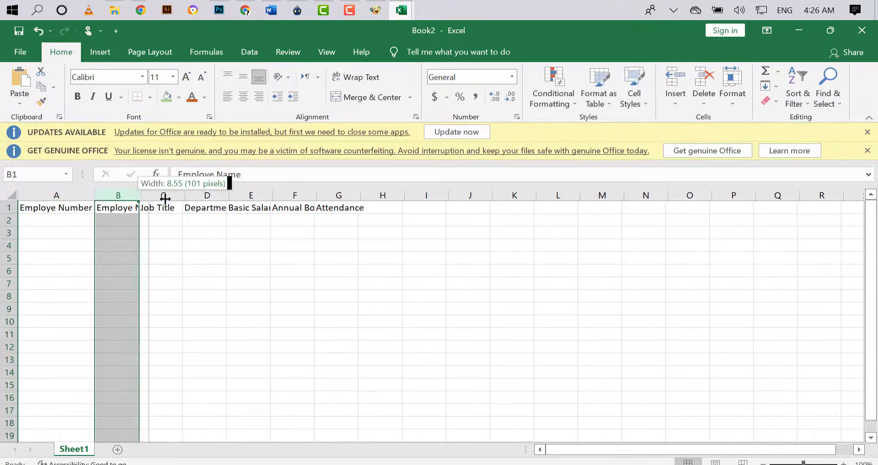
pyautogui.moveTo(228, 197); pyautogui.dragTo(274, 196)
pyautogui.moveTo(318, 196)
pyautogui.mouseDown()
pyautogui.moveTo(351, 198)
pyautogui.moveTo(319, 198)
pyautogui.mouseUp()
pyautogui.moveTo(364, 198); pyautogui.dragTo(448, 197)
pyautogui.moveTo(493, 197); pyautogui.dragTo(505, 198)
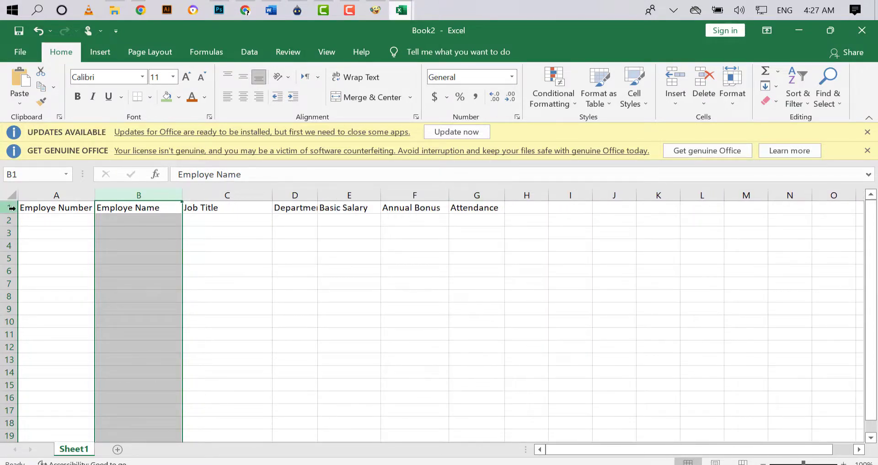
# Fill rows 2 to 11 with ten employees' numbers, names, job titles and department codes S or A
pyautogui.click(36, 208)
pyautogui.click(35, 220)
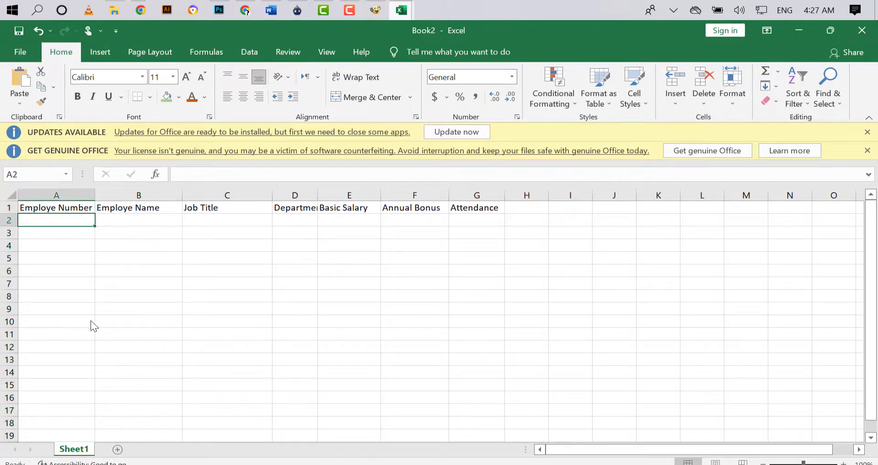
pyautogui.write('EXS006\tAndrews MS EXS007\tPhillips KE EXS008\tMatthews B EXS009\tBrown JT EXS010\tLewis I EXS011\tNewport GD EXS012\tWilliams VS EXS013\tEast WD EXS014\tRoss Q EXS015\tGraham L')
pyautogui.write('Sales Representative Accountant Admin Assistant Admin Assistant Admin Assistant Admin Assistant Admin Assistant Admin Assistant Accountant Sales Representative')
pyautogui.write('S A A A A A A A A S')
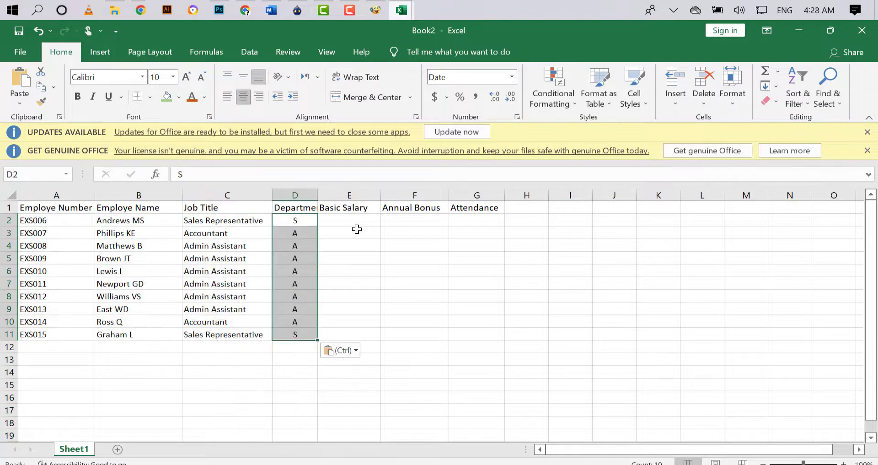
# Paste the salary and bonus amounts into the Basic Salary and Annual Bonus columns, and fill Attendance in G2:G12 with 30
pyautogui.hotkey('ctrl', 'v')
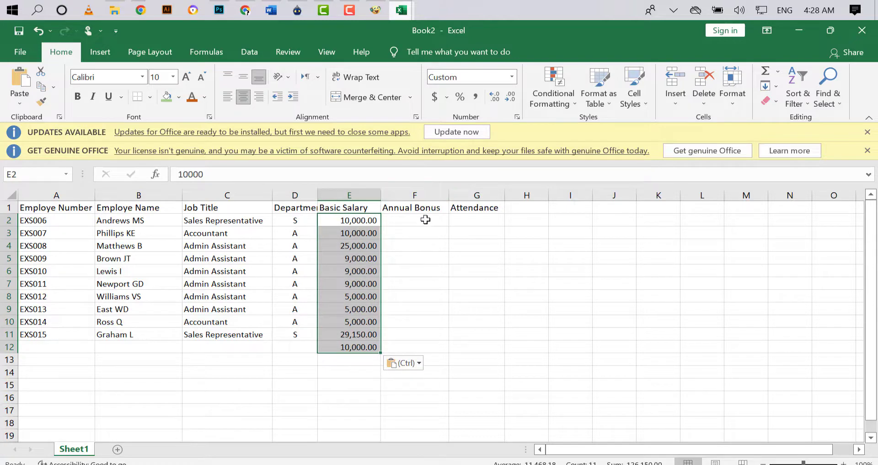
pyautogui.click(404, 221)
pyautogui.moveTo(504, 226); pyautogui.dragTo(509, 349)
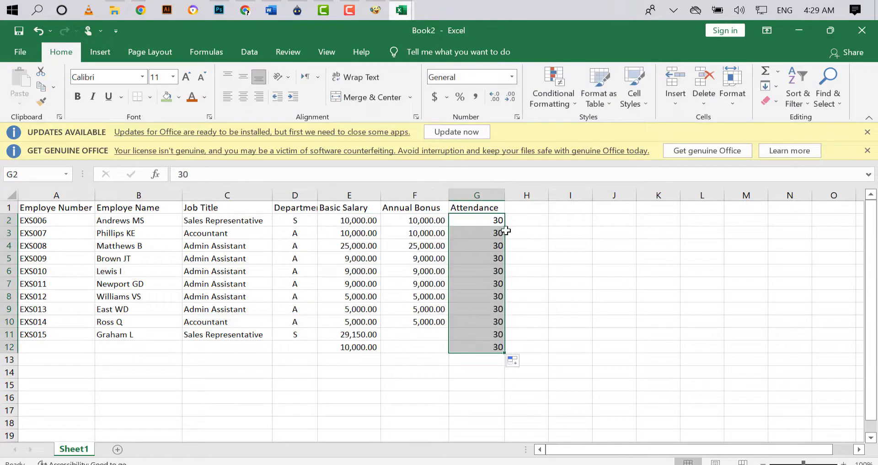
# Apply a light blue fill to the heading cells A1:G1
pyautogui.moveTo(56, 207); pyautogui.dragTo(479, 208)
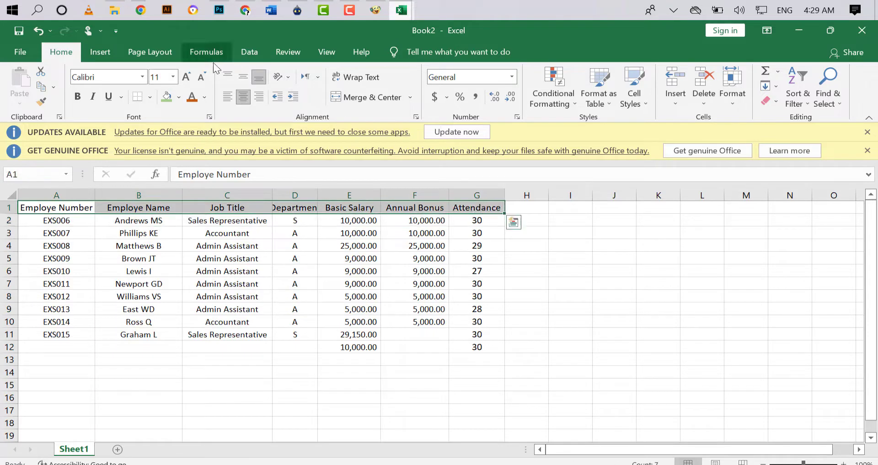
pyautogui.click(179, 97)
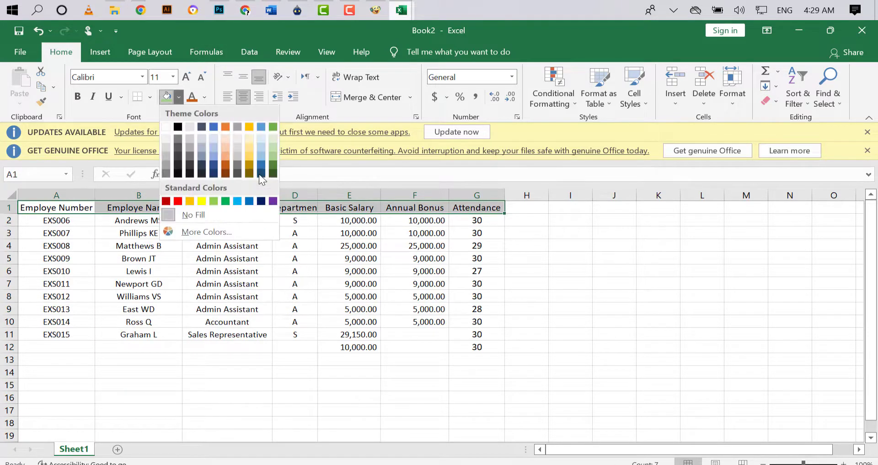
pyautogui.click(213, 157)
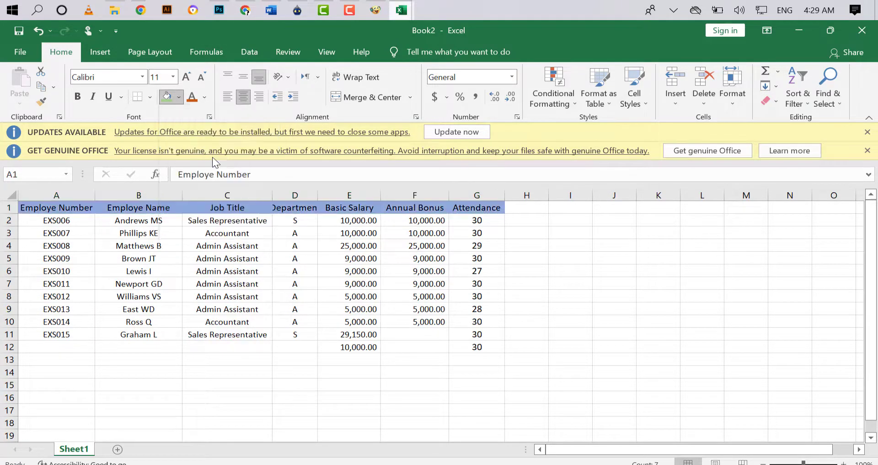
# Merge and centre B1:E1 in a new row above the headings and enter the title "Employe Salary Sheet"
pyautogui.moveTo(147, 210); pyautogui.dragTo(193, 207)
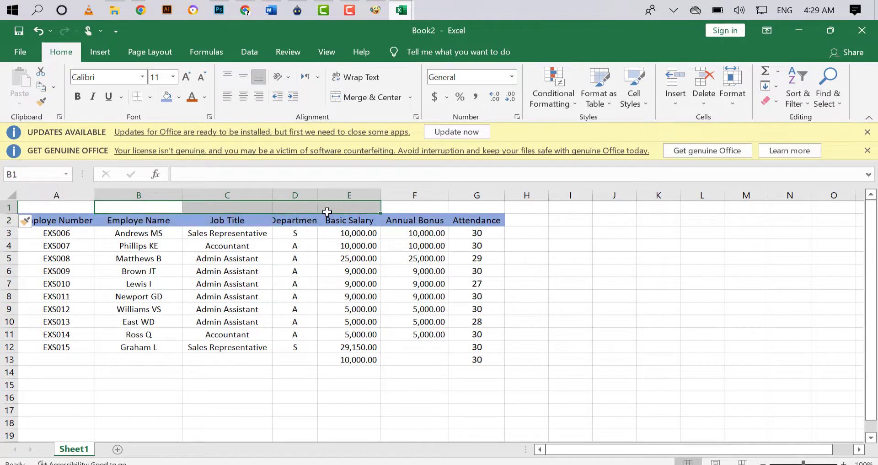
pyautogui.click(348, 97)
pyautogui.write('Employe Salary Sheet')
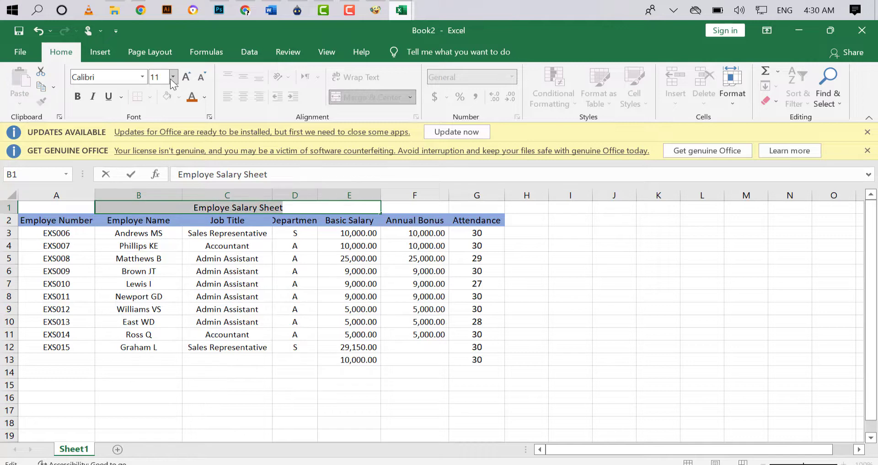
# Set the font size of the sheet title to 24
pyautogui.click(172, 77)
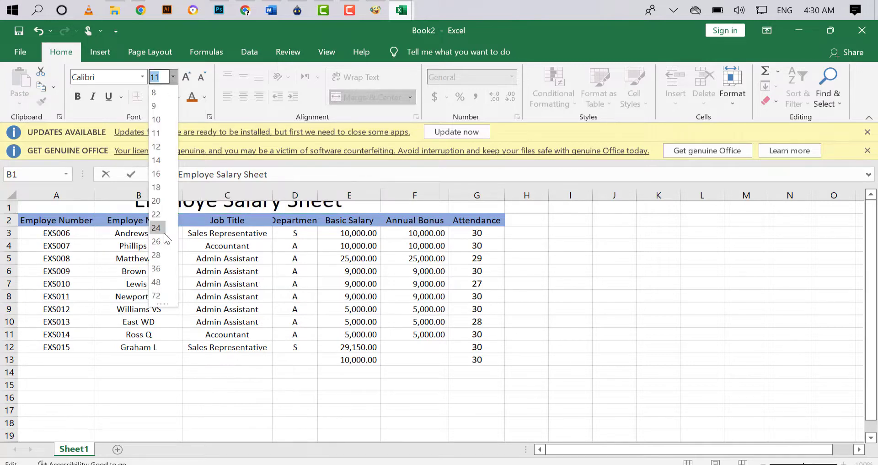
pyautogui.click(164, 231)
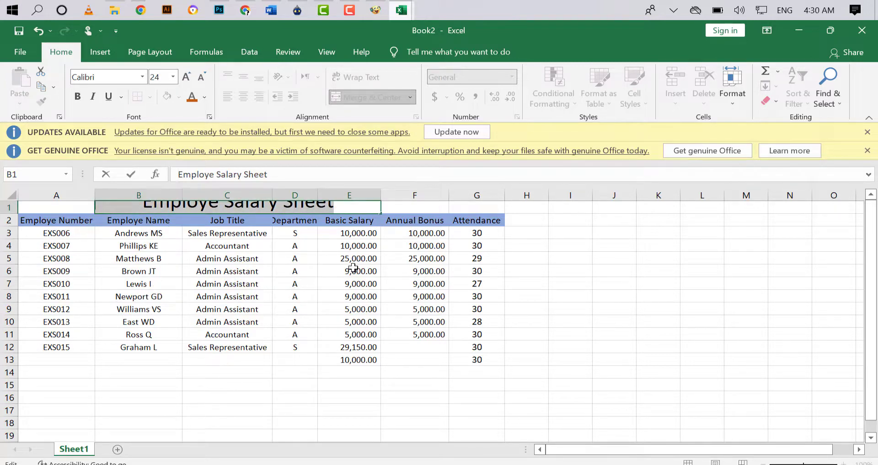
pyautogui.scroll(-1, 706, 282)
pyautogui.scroll(1, 563, 455)
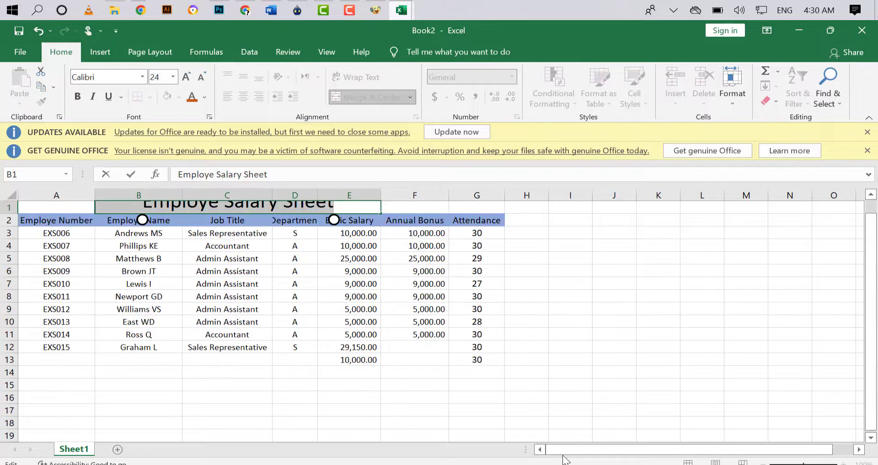
pyautogui.click(555, 354)
# Give the merged title cell a light green fill and dark blue text
pyautogui.click(145, 209)
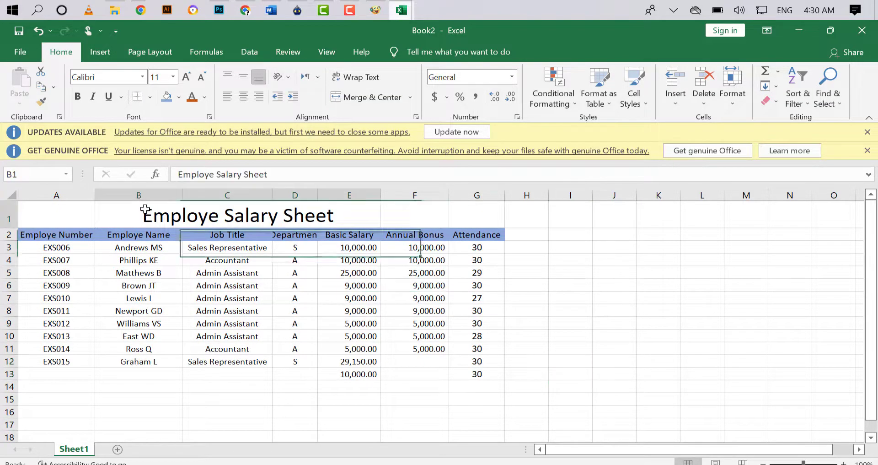
pyautogui.moveTo(145, 209); pyautogui.dragTo(144, 208)
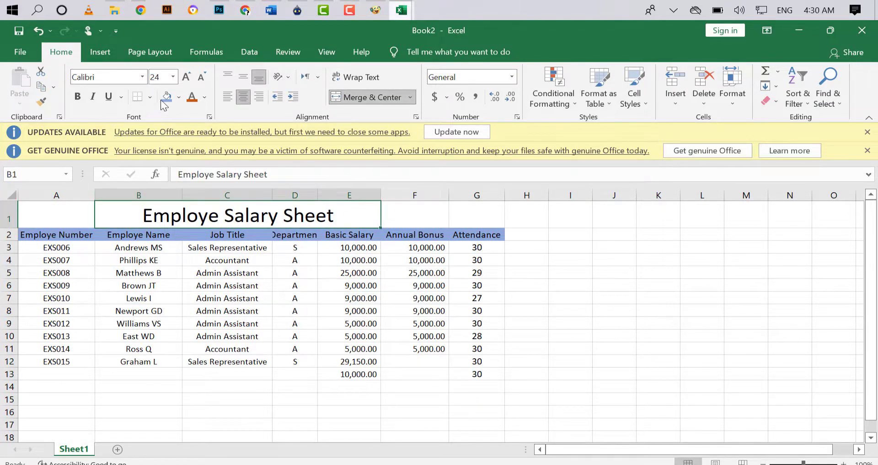
pyautogui.click(179, 97)
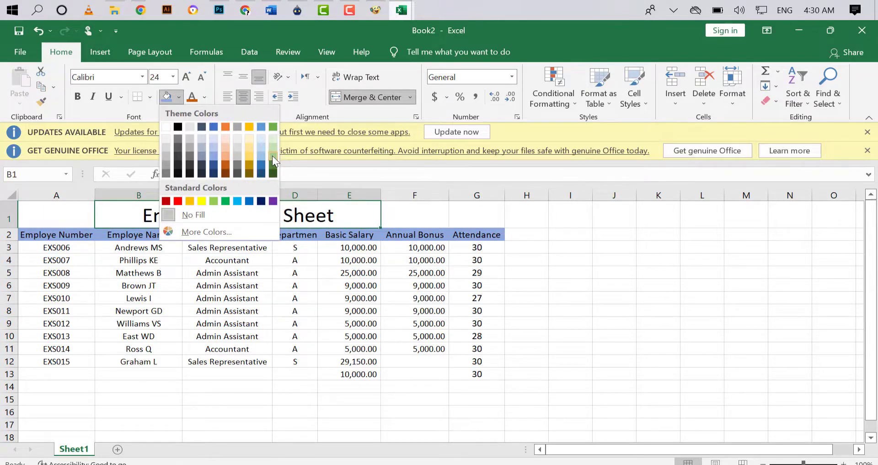
pyautogui.click(272, 156)
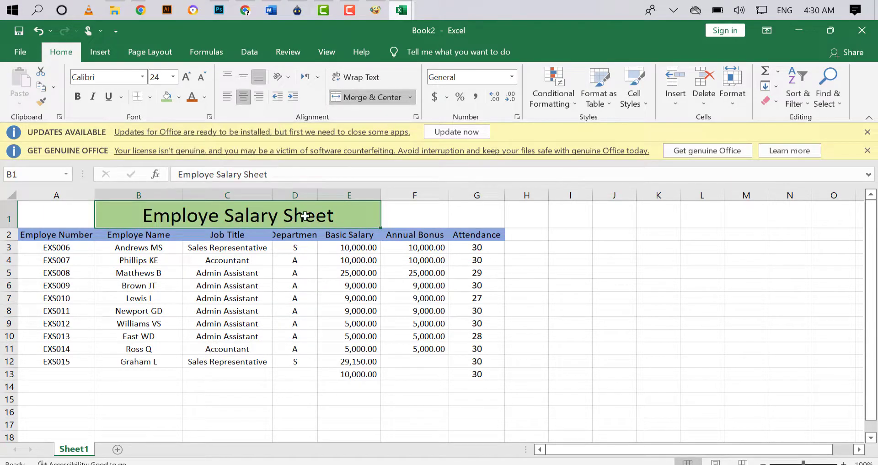
pyautogui.click(204, 97)
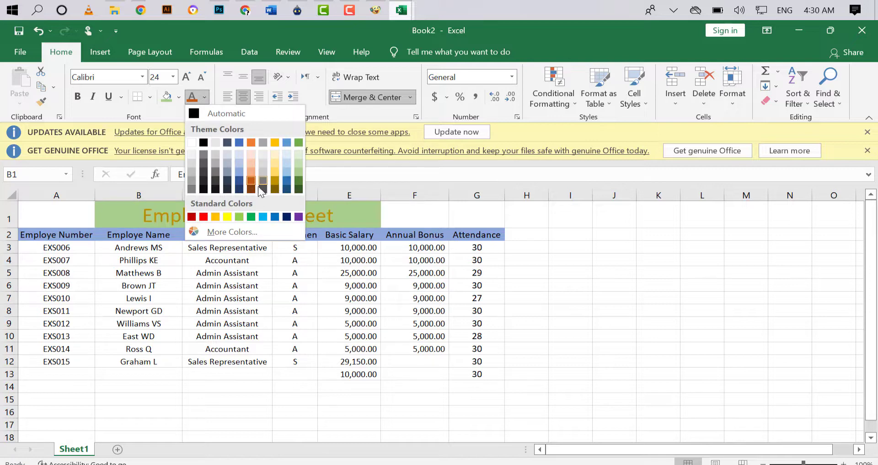
pyautogui.click(240, 189)
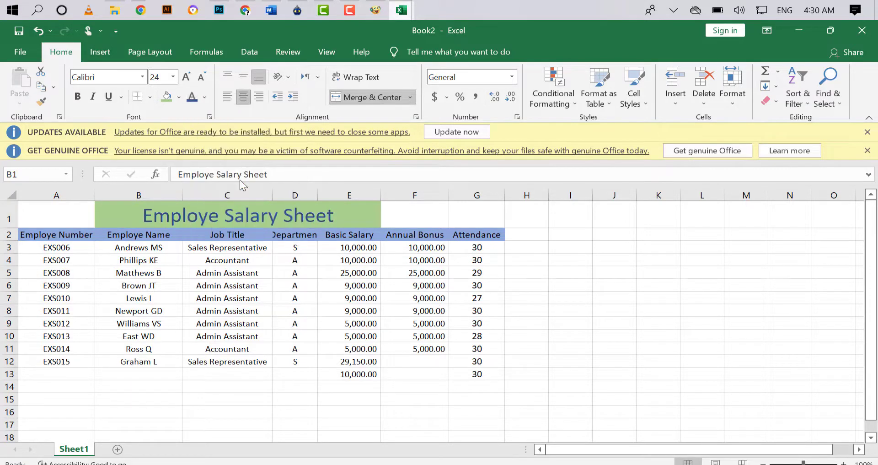
pyautogui.click(534, 310)
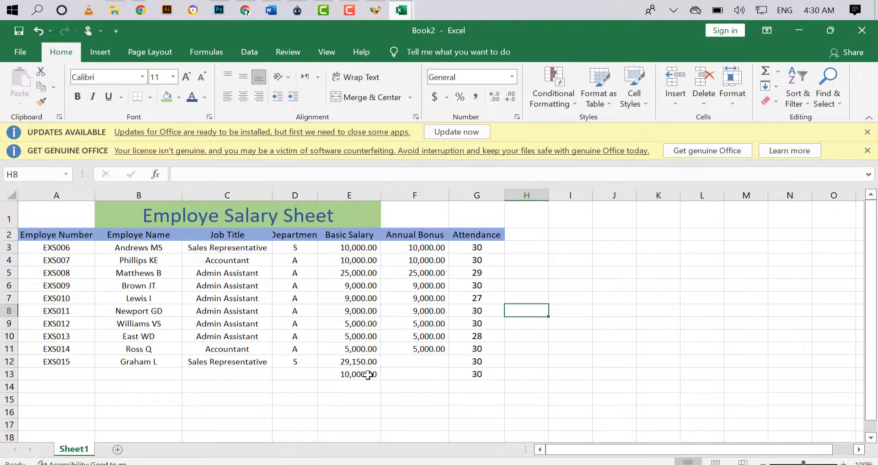
# Clear the extra values in row 13 and select the whole employee table A2:G12, including its headings
pyautogui.click(35, 234)
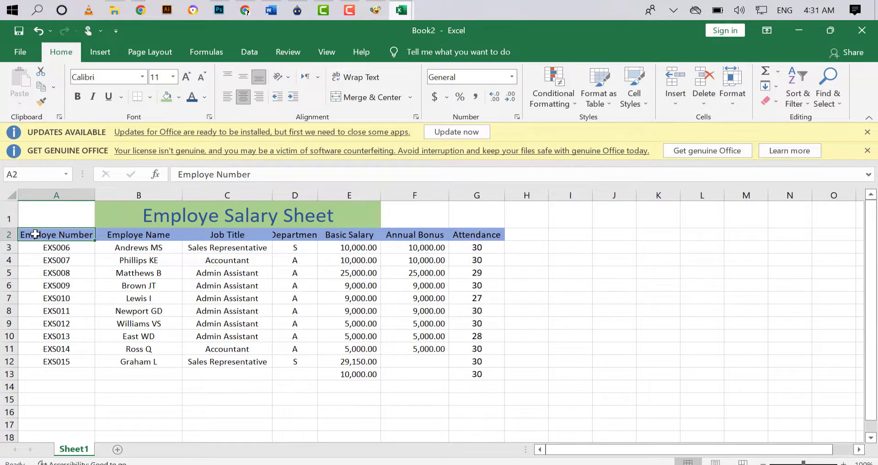
pyautogui.hotkey('ctrl', 'shift', 'Down')
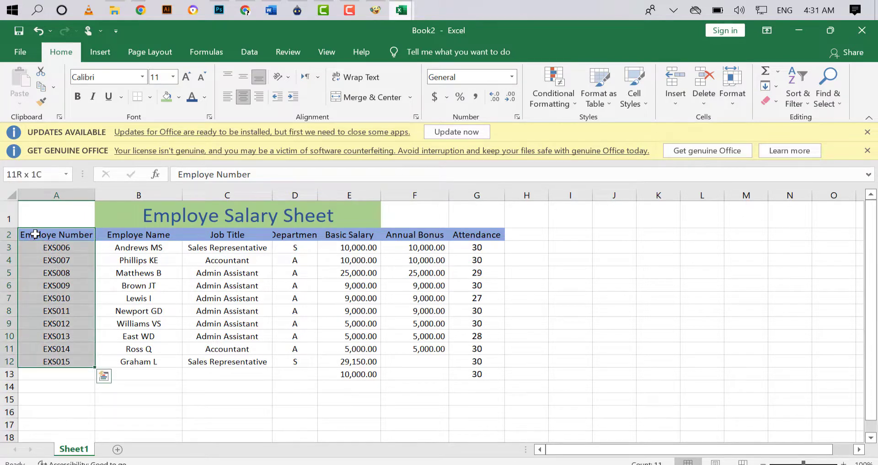
pyautogui.click(56, 235)
pyautogui.hotkey('ctrl', 'shift', 'Down')
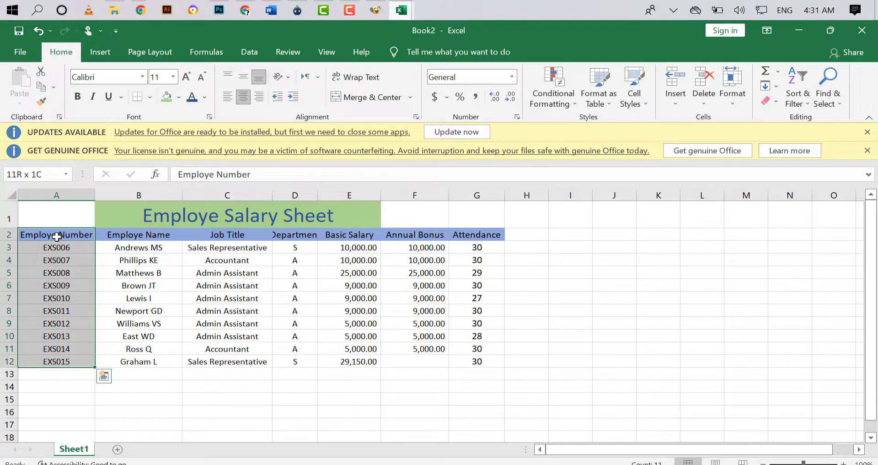
pyautogui.hotkey('ctrl', 'shift', 'Right')
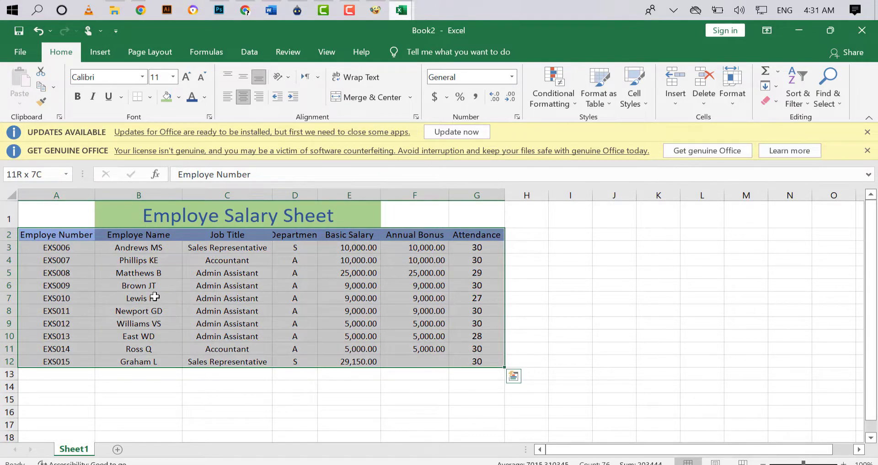
# Dismiss the Office update and genuine licence notification bars above the worksheet
pyautogui.click(868, 133)
pyautogui.click(868, 132)
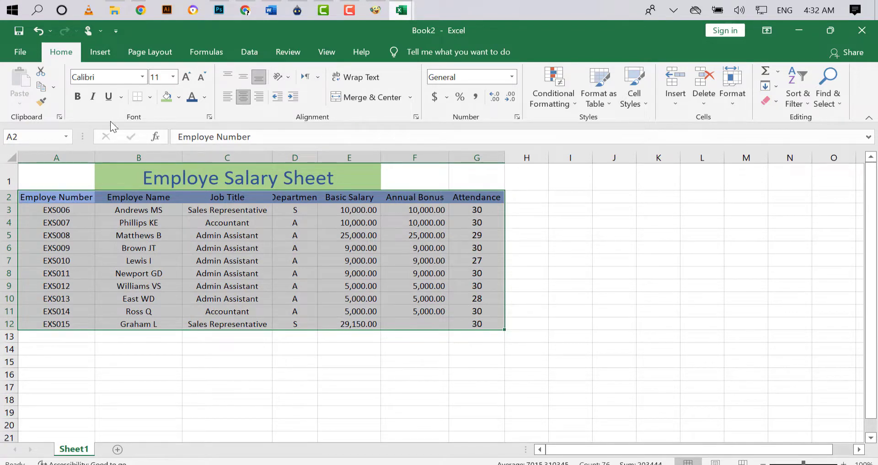
# Insert a PivotTable based on Sheet1 range A2:G12 and place it on a new worksheet
pyautogui.click(100, 53)
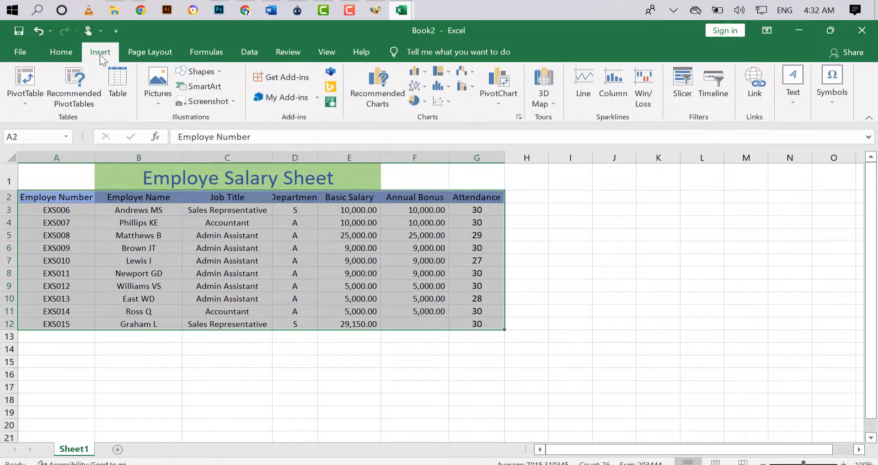
pyautogui.click(20, 87)
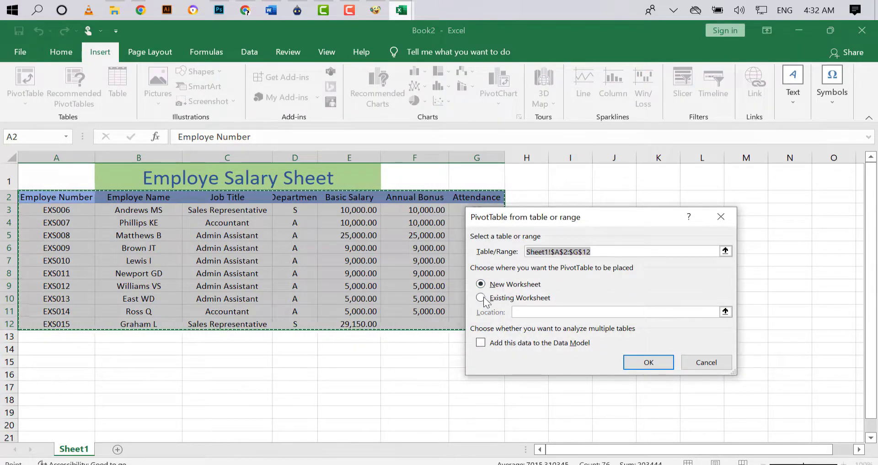
pyautogui.press('Escape')
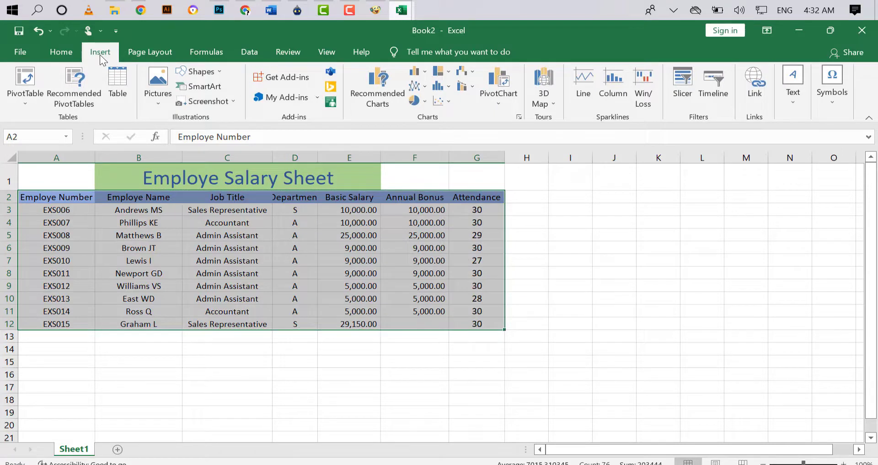
pyautogui.click(21, 87)
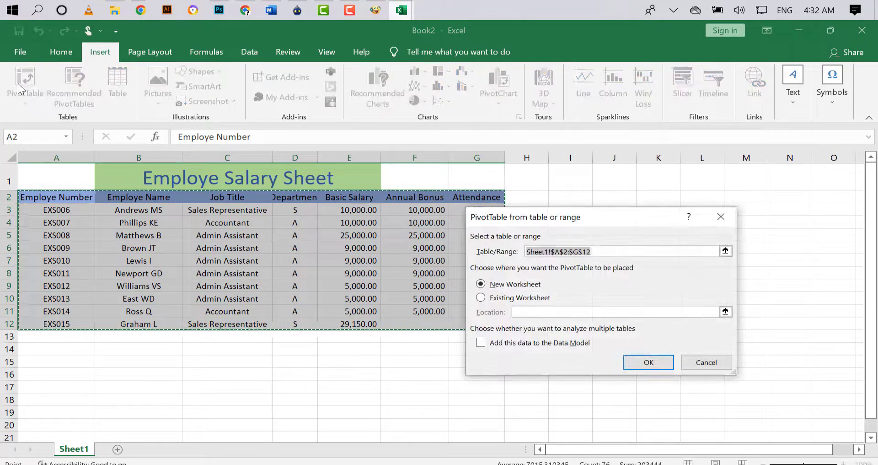
pyautogui.click(481, 284)
pyautogui.click(481, 298)
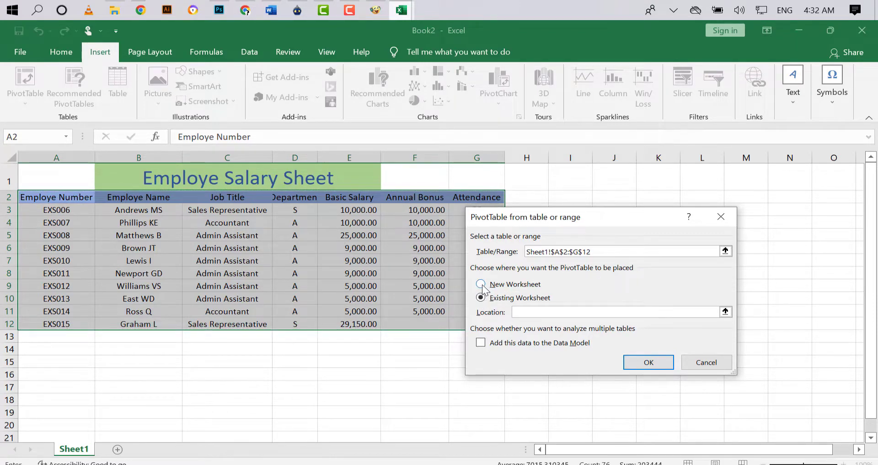
pyautogui.click(481, 284)
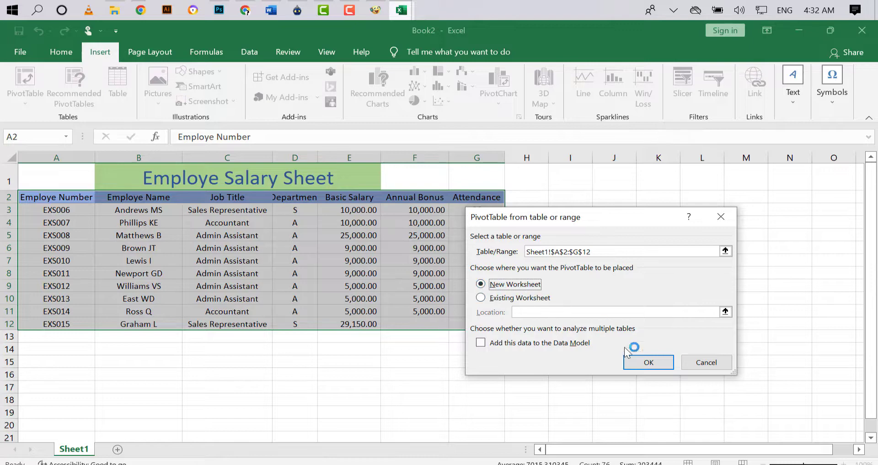
pyautogui.click(649, 362)
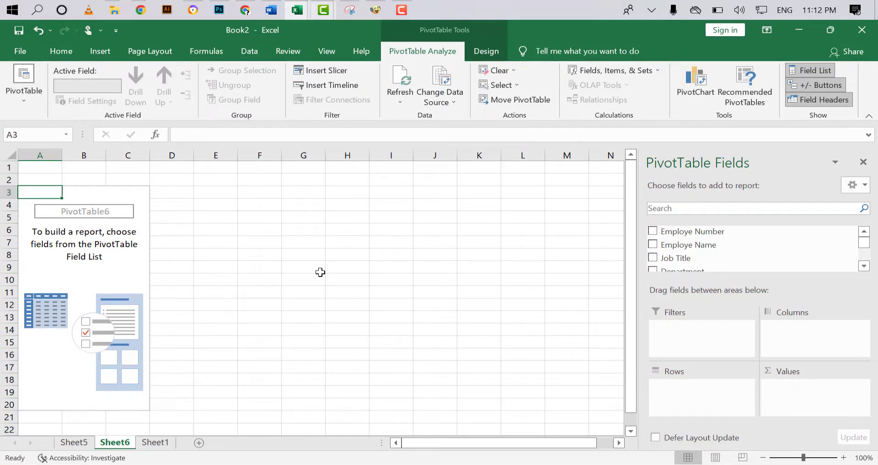
# Add the Employe Name field to the PivotTable's rows and look over the listed names
pyautogui.click(652, 244)
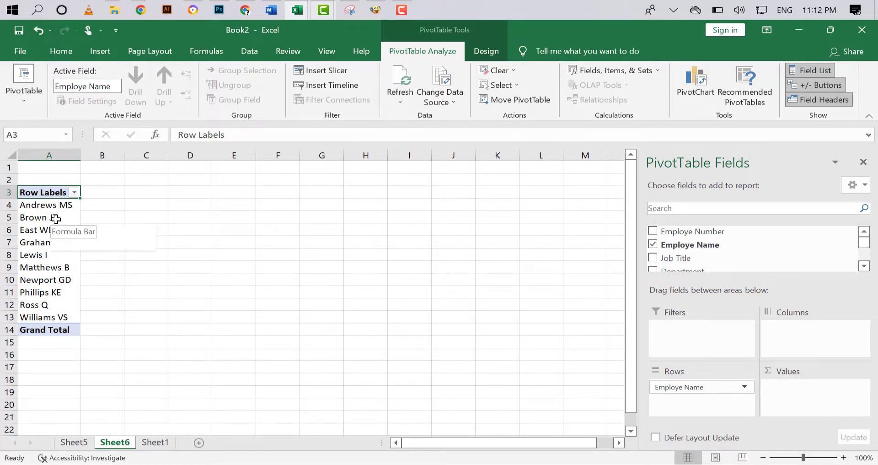
pyautogui.moveTo(55, 221); pyautogui.dragTo(62, 315)
pyautogui.click(294, 309)
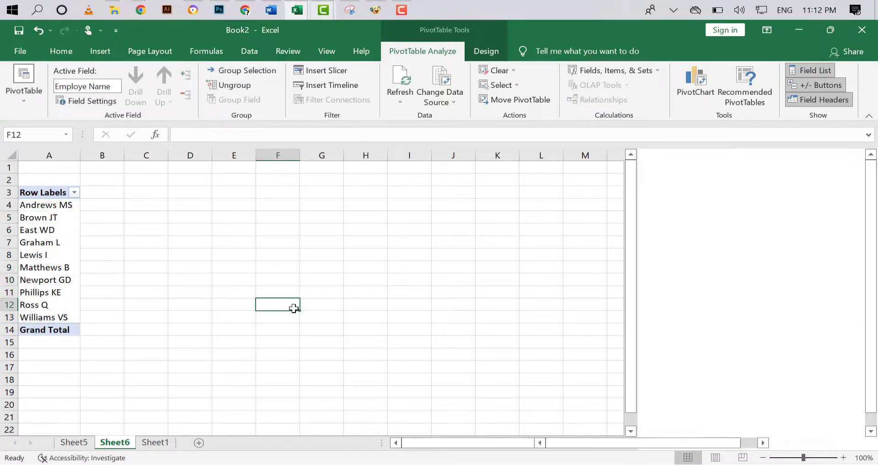
# Add the Job Title field to the PivotTable's rows beneath each employee name
pyautogui.click(52, 195)
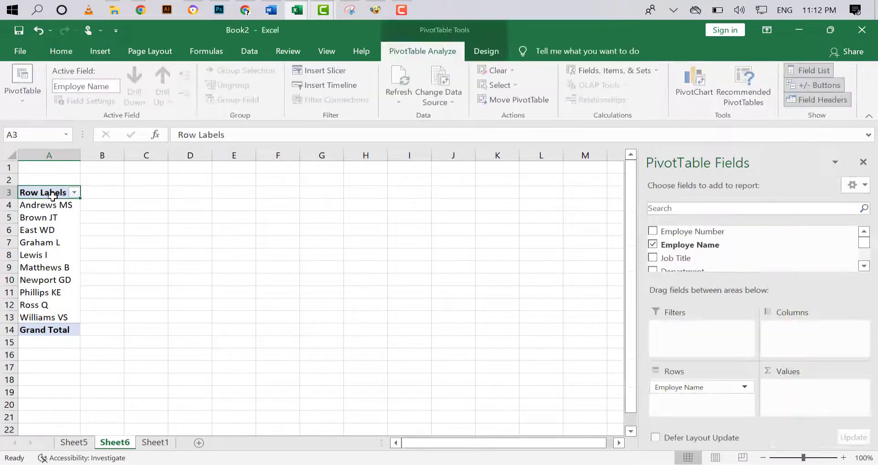
pyautogui.click(652, 258)
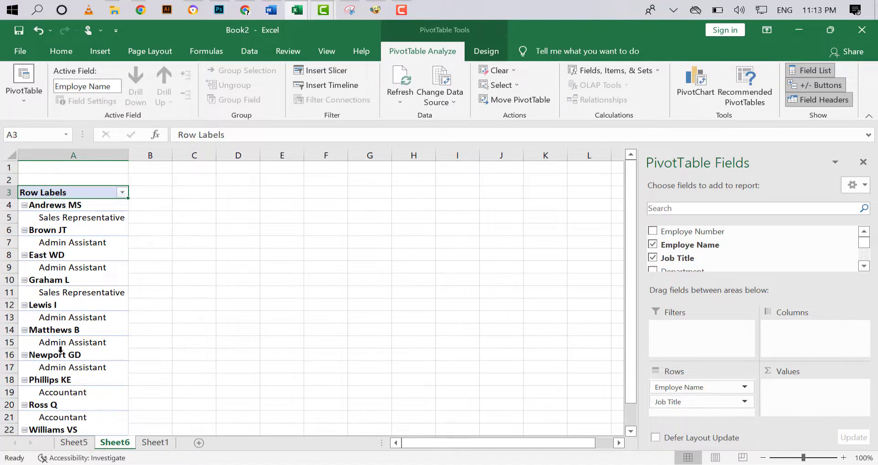
pyautogui.scroll(-1, 43, 384)
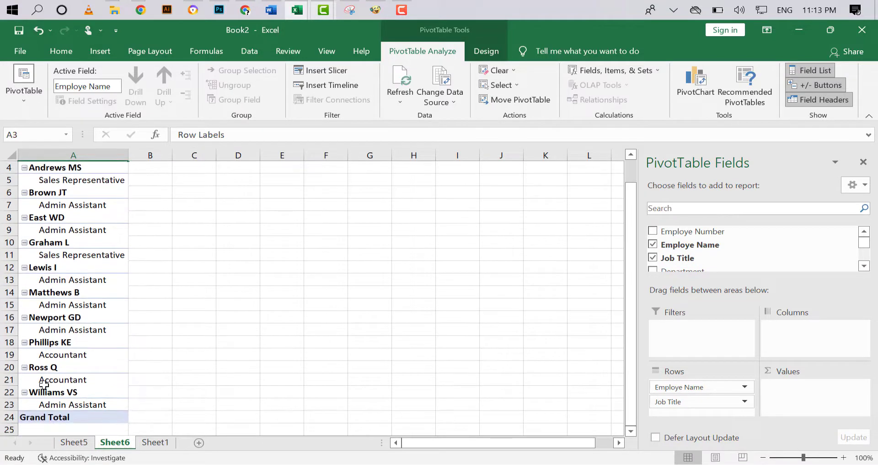
pyautogui.scroll(1, 64, 231)
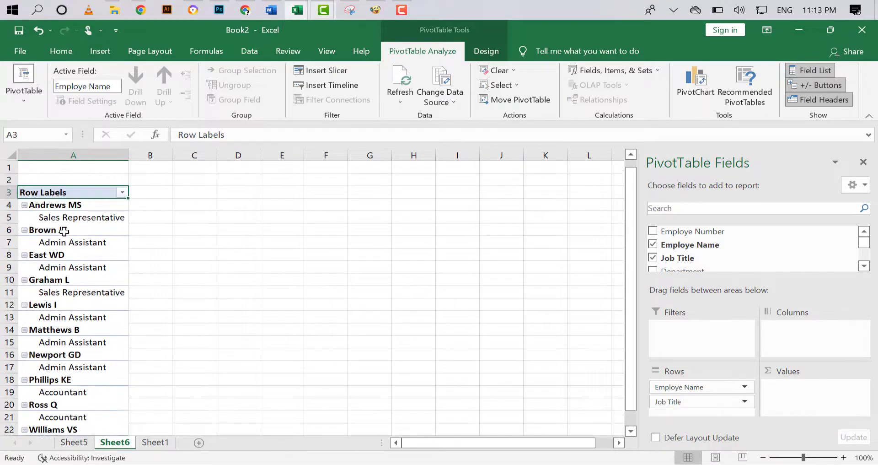
# Add Basic Salary to the PivotTable's values as a sum and review the report down to its grand total
pyautogui.scroll(-1, 670, 259)
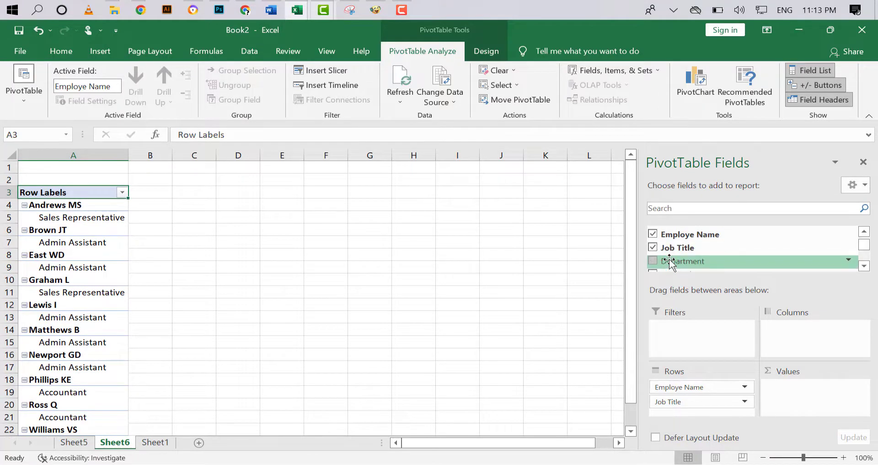
pyautogui.scroll(1, 655, 256)
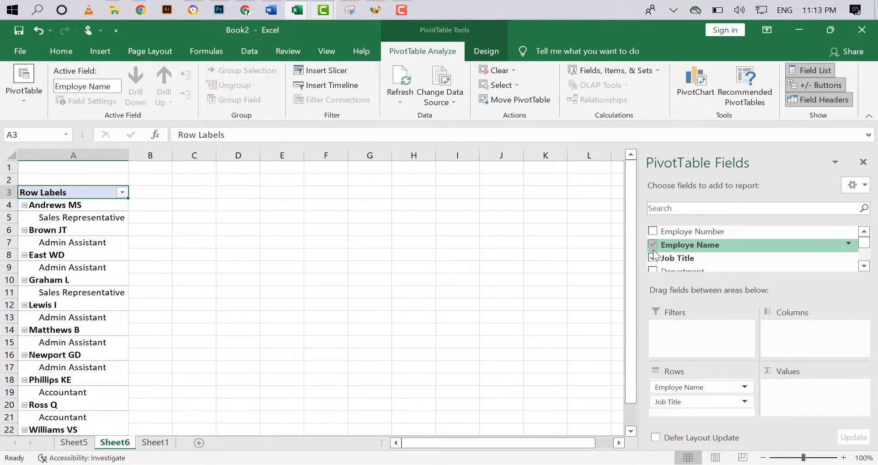
pyautogui.scroll(-3, 658, 254)
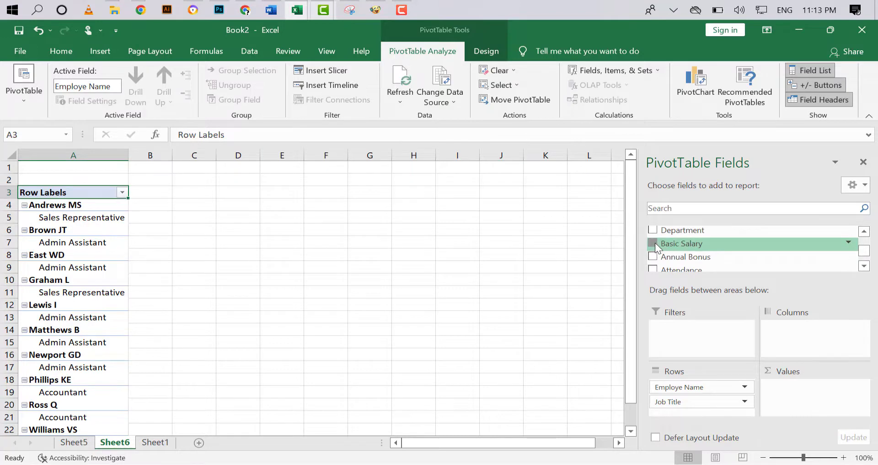
pyautogui.click(654, 243)
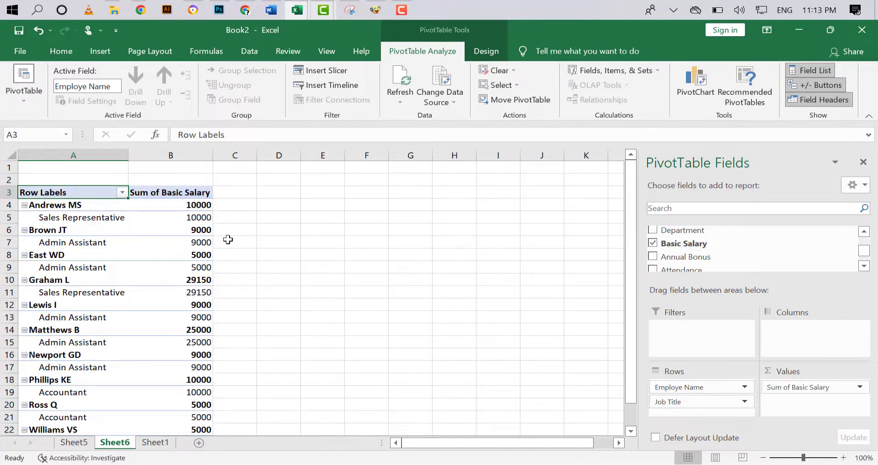
pyautogui.scroll(-1, 225, 326)
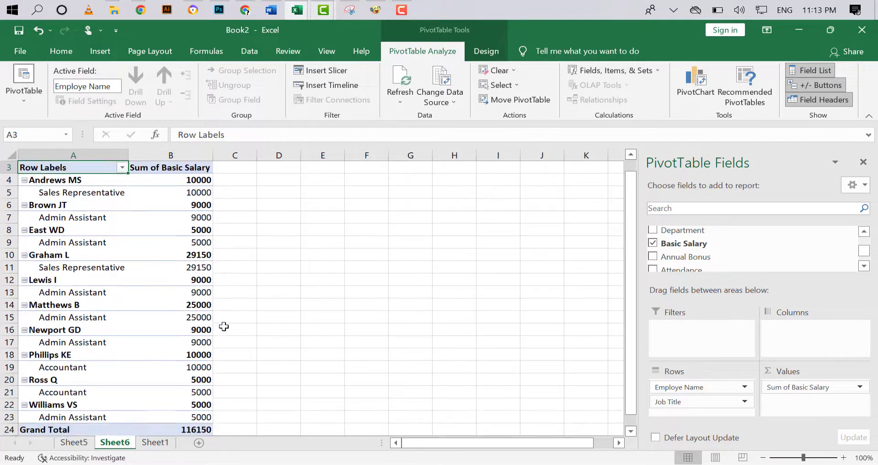
pyautogui.scroll(-1, 224, 325)
pyautogui.scroll(1, 225, 326)
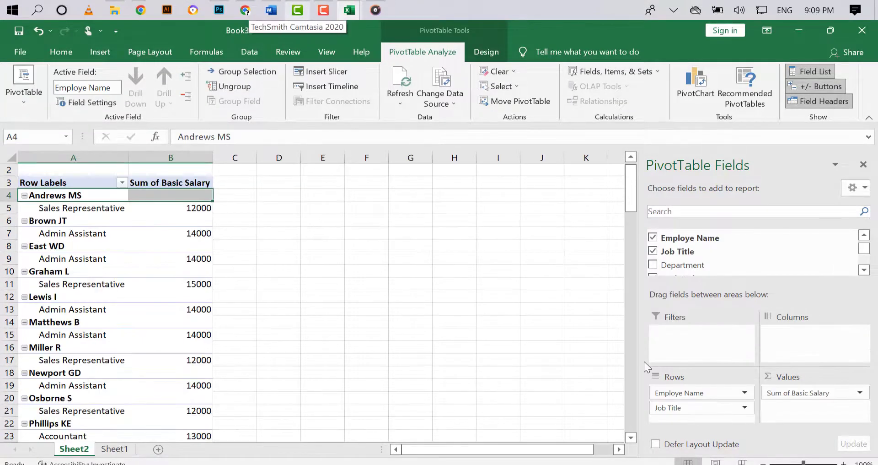
# Rename the PivotTable as "salary sheet"
pyautogui.click(24, 79)
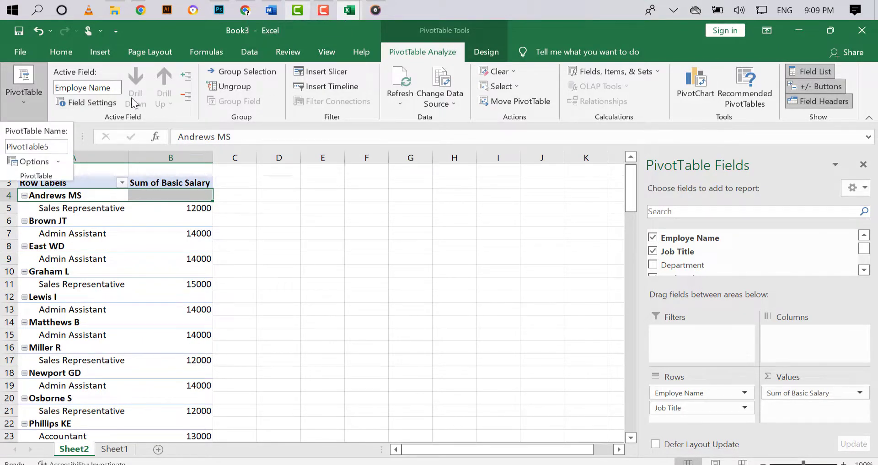
pyautogui.click(56, 146)
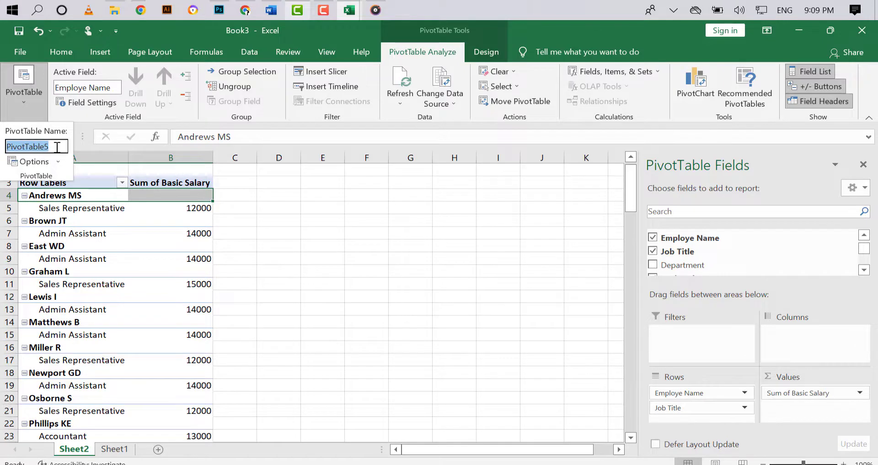
pyautogui.write('salary sheet')
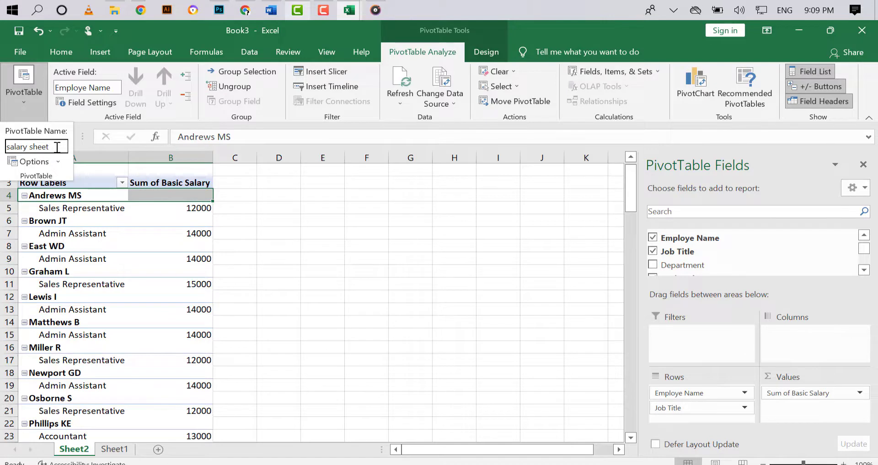
pyautogui.press('Return')
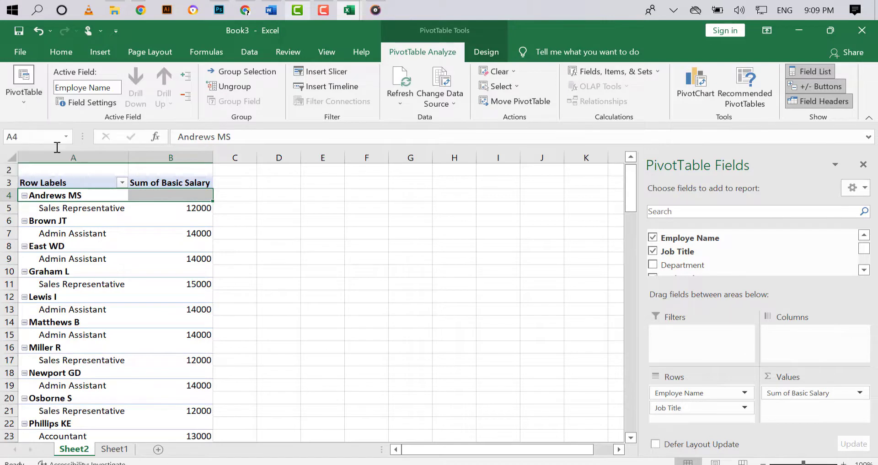
# Shorten the custom name of the Employe Name field to "Name" in its field settings
pyautogui.click(78, 101)
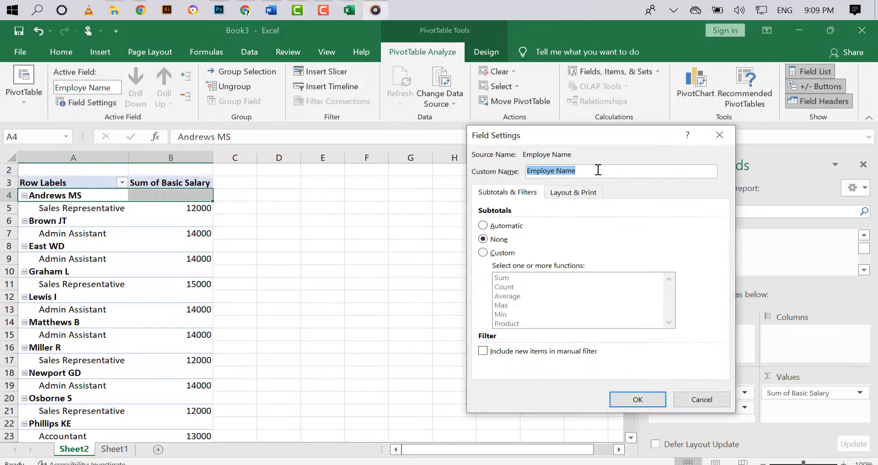
pyautogui.click(558, 171)
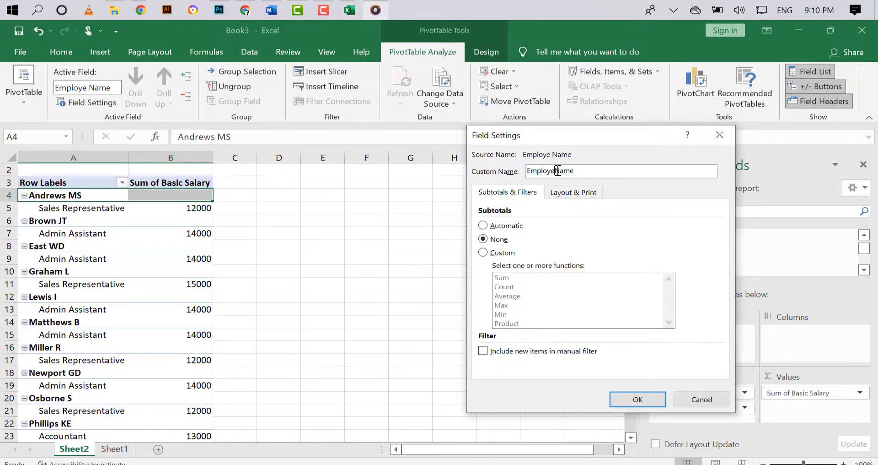
pyautogui.press('BackSpace')
pyautogui.press('BackSpace')
pyautogui.press('BackSpace')
pyautogui.press('BackSpace')
pyautogui.press('BackSpace')
pyautogui.press('BackSpace')
pyautogui.press('BackSpace')
pyautogui.moveTo(547, 172); pyautogui.dragTo(521, 181)
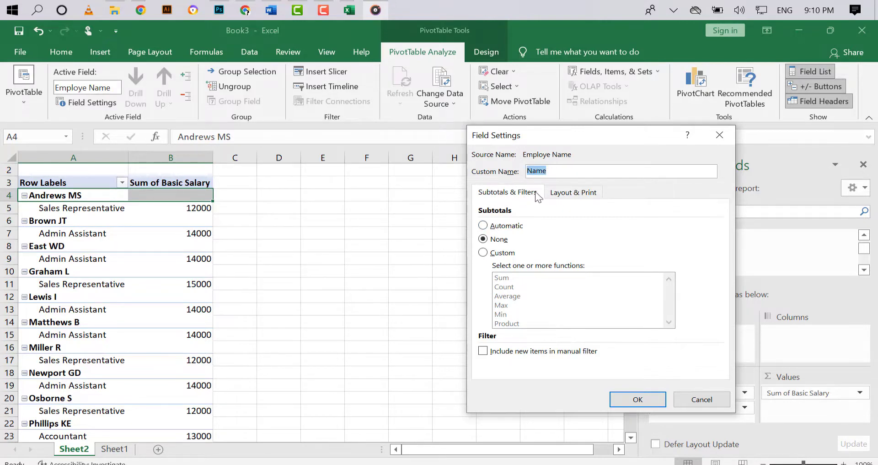
# Give the Name field custom subtotals using Sum, Count, Average, Max and Min, and apply the field settings
pyautogui.click(505, 193)
pyautogui.click(483, 254)
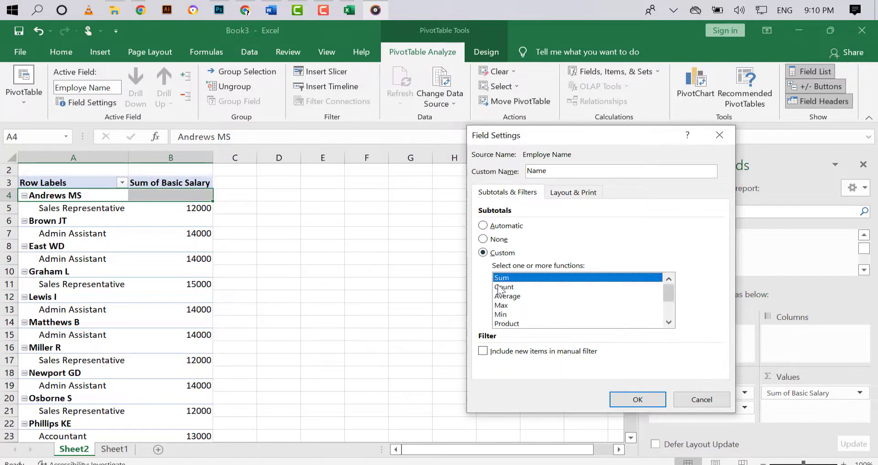
pyautogui.click(500, 288)
pyautogui.click(498, 298)
pyautogui.click(499, 306)
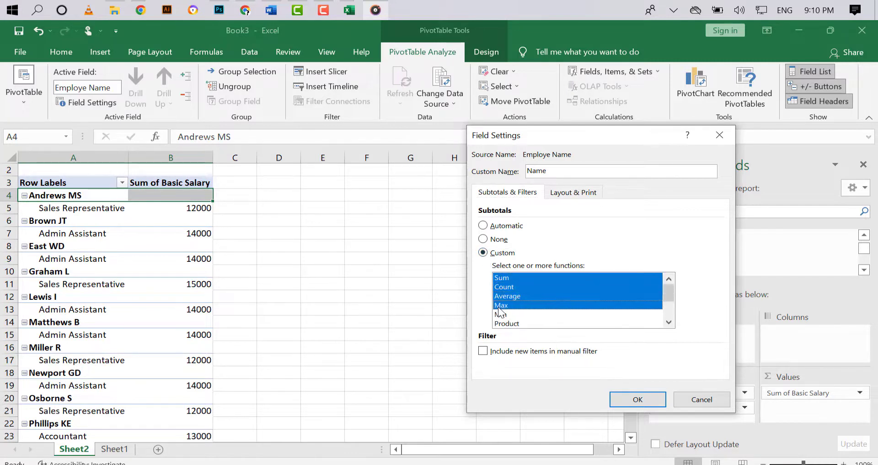
pyautogui.click(500, 315)
pyautogui.click(622, 398)
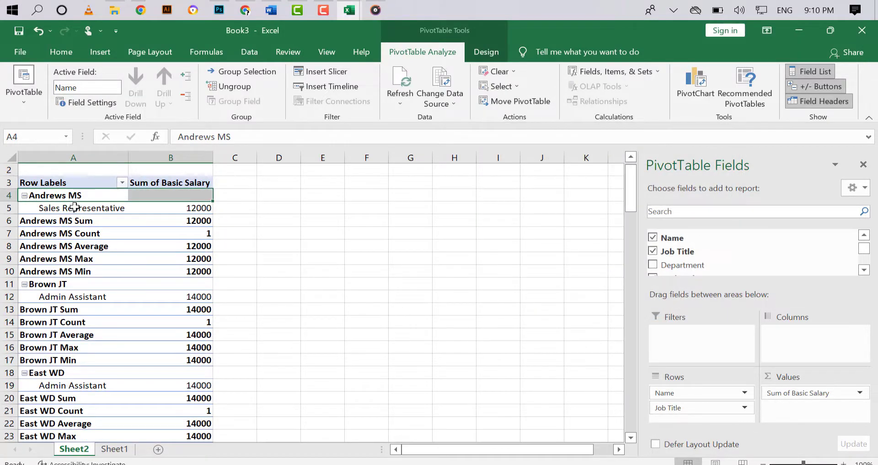
# Set the Name field's layout to repeat item labels, insert a blank line after each item label and show items with no data
pyautogui.click(74, 107)
pyautogui.click(562, 192)
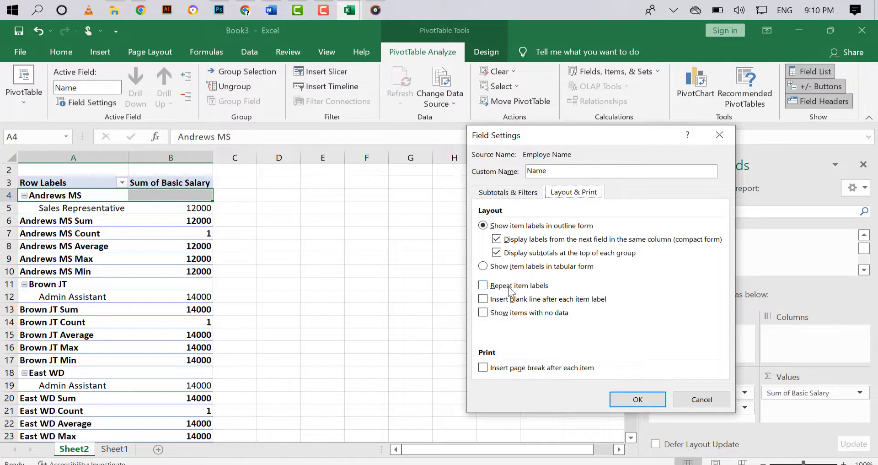
pyautogui.click(483, 285)
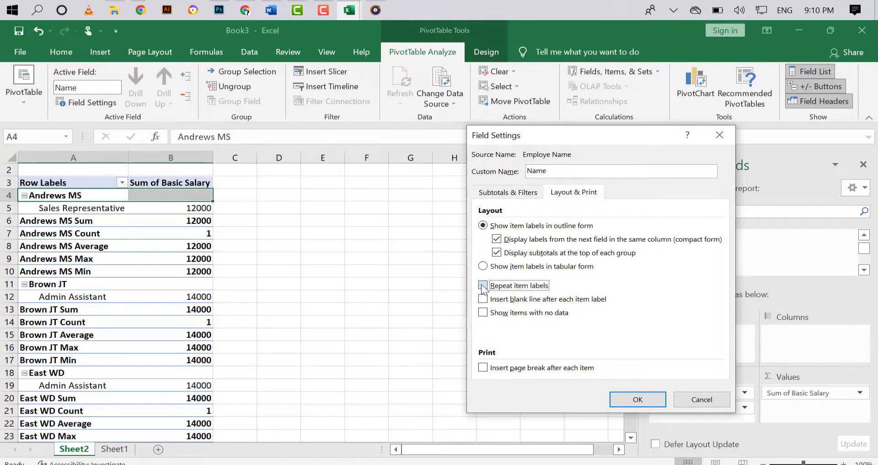
pyautogui.click(483, 300)
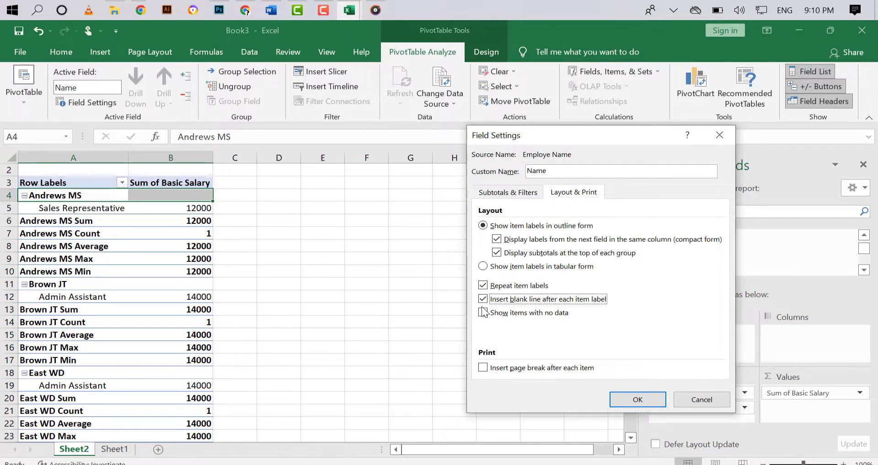
pyautogui.click(482, 314)
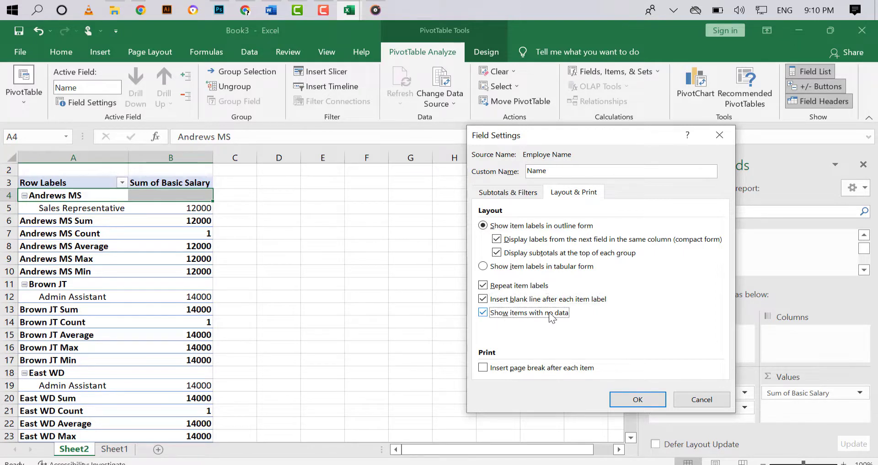
pyautogui.click(624, 397)
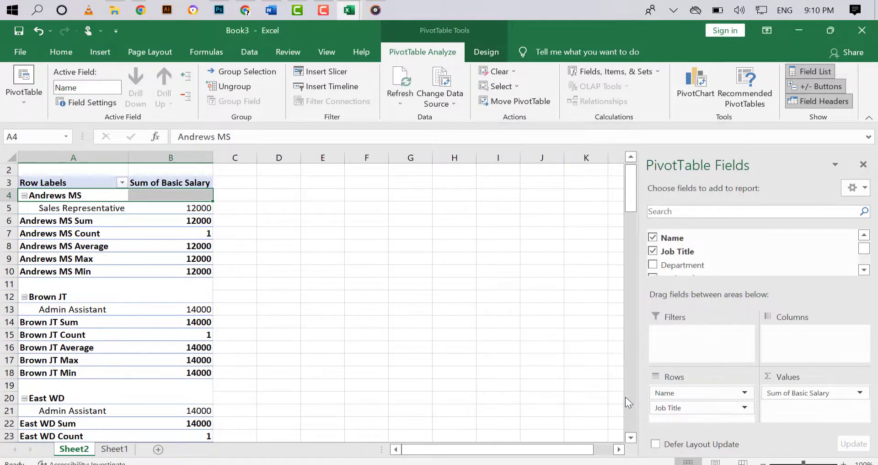
# Move the PivotTable report to a new worksheet
pyautogui.click(514, 108)
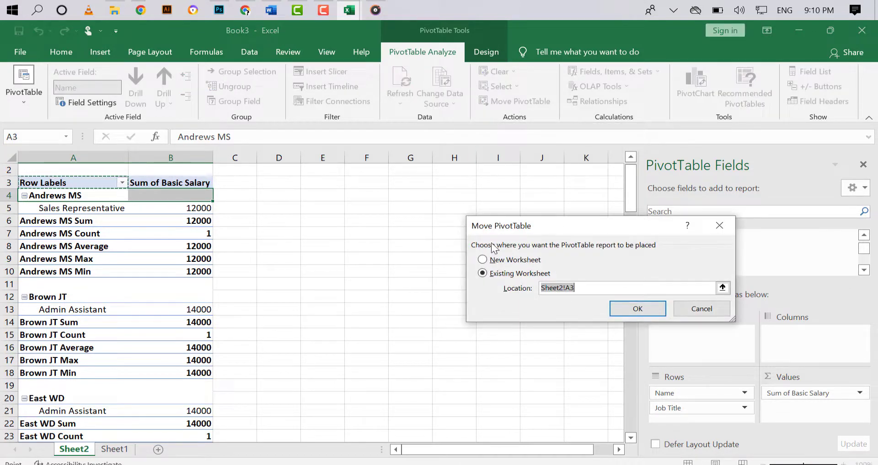
pyautogui.click(484, 260)
pyautogui.click(485, 275)
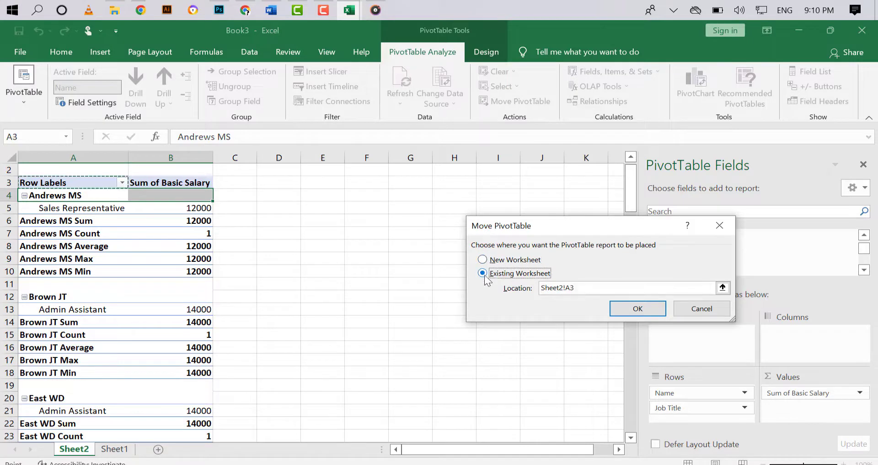
pyautogui.click(483, 260)
pyautogui.click(484, 274)
pyautogui.click(483, 260)
pyautogui.click(484, 273)
pyautogui.click(483, 260)
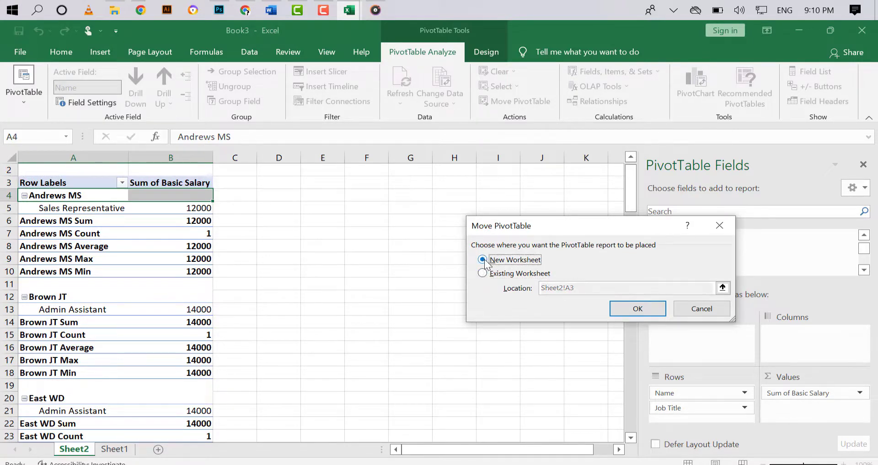
pyautogui.click(618, 309)
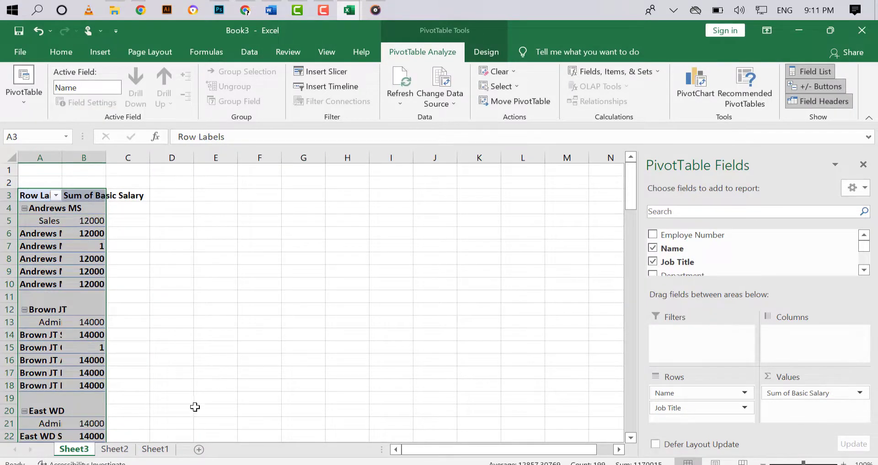
# Review the moved PivotTable from its header down to the grand total row and return to the start of the sheet
pyautogui.scroll(-15, 117, 413)
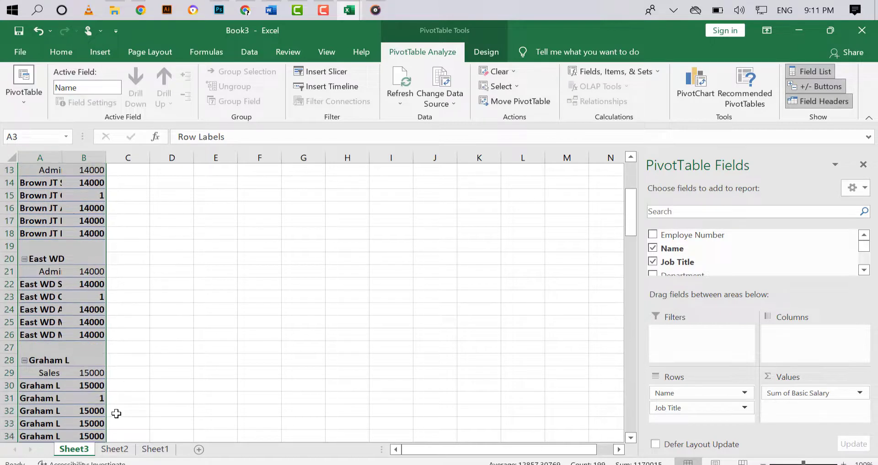
pyautogui.scroll(-20, 117, 413)
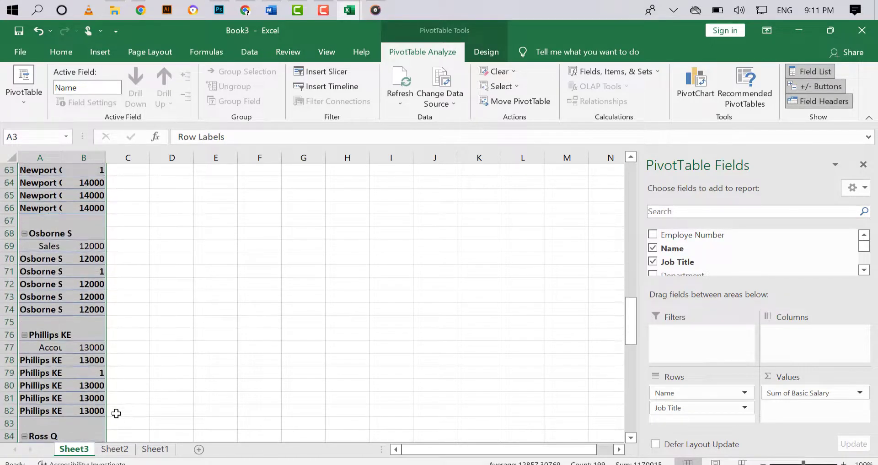
pyautogui.scroll(-8, 117, 413)
pyautogui.scroll(20, 117, 413)
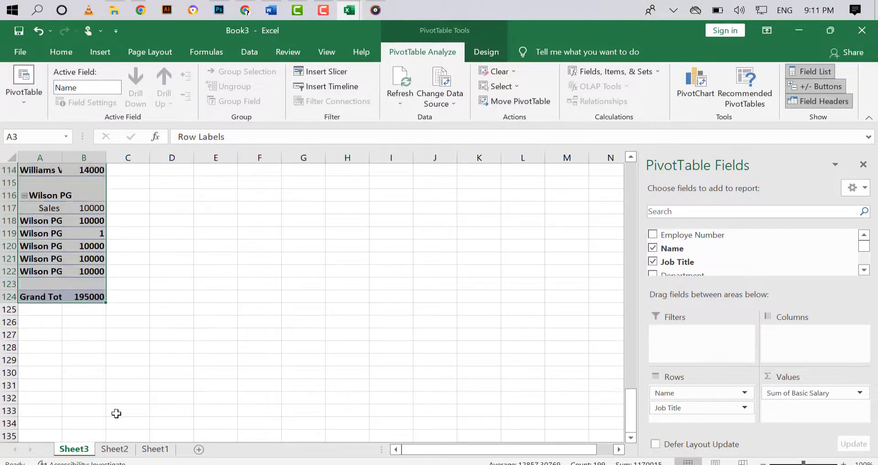
pyautogui.scroll(15, 116, 413)
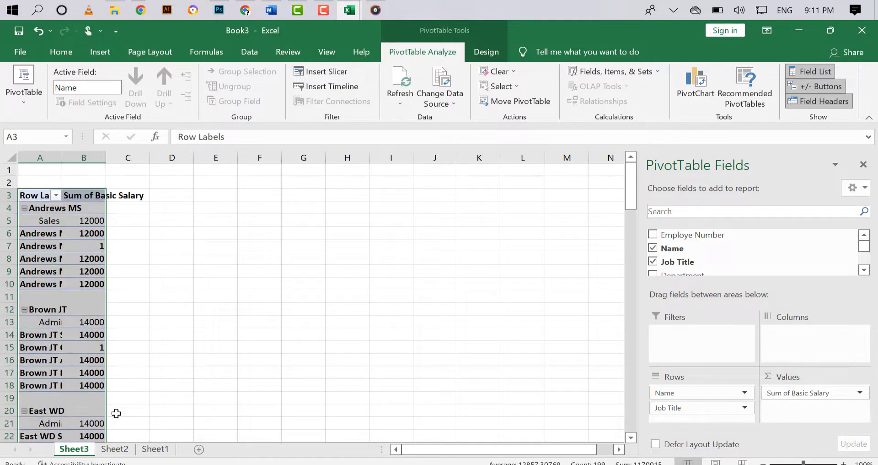